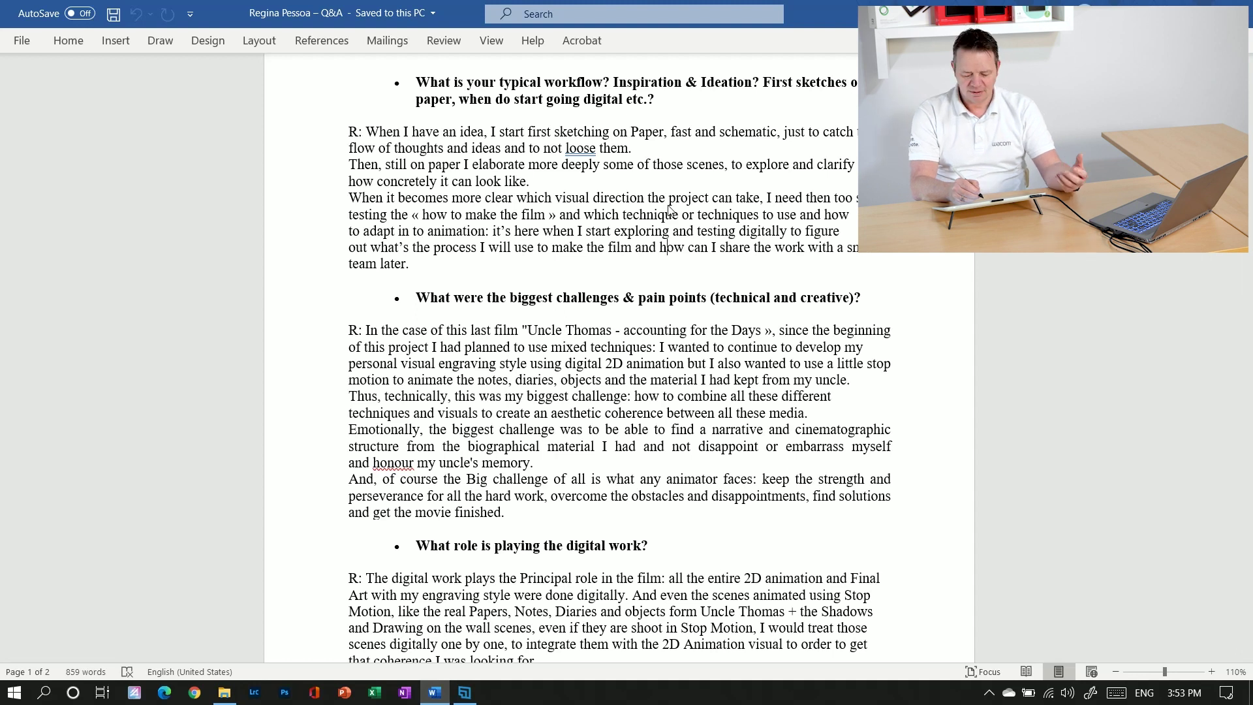
- Draw two glittery ink strokes over the paragraph, then erase them
{"action": "left_click_drag", "start_coordinate": [720, 217], "coordinate": [819, 221]}
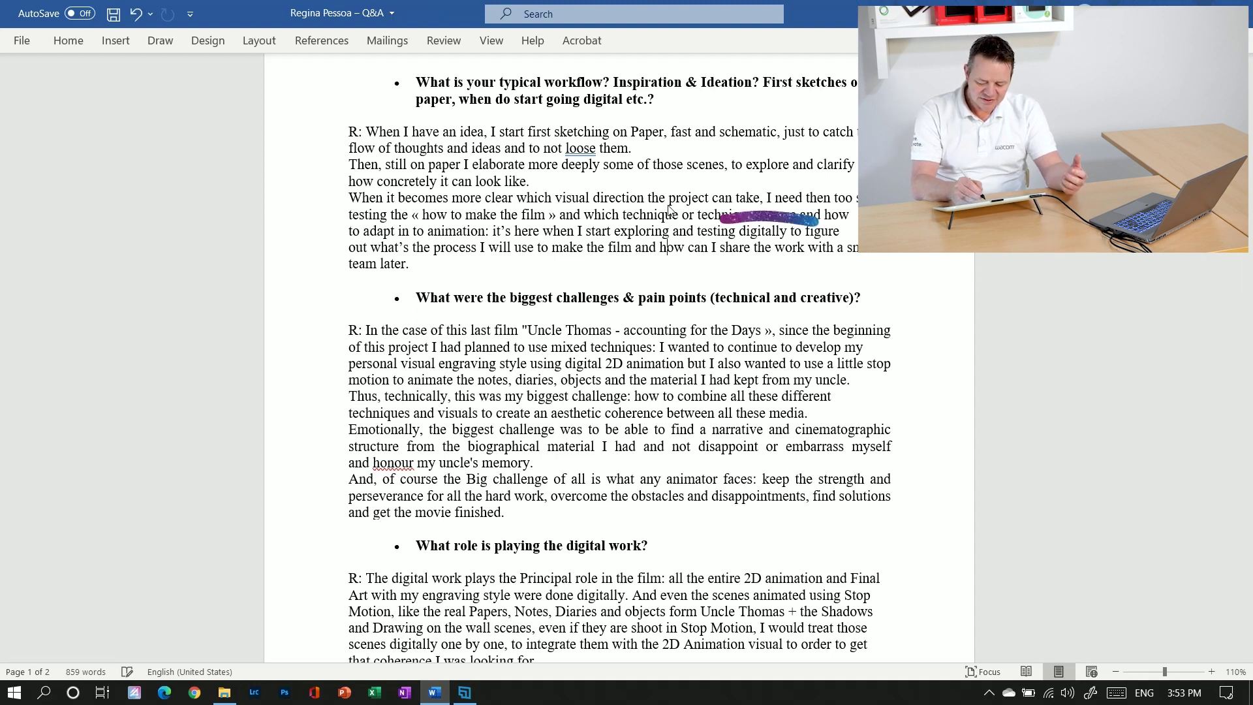
{"action": "left_click_drag", "start_coordinate": [714, 236], "coordinate": [860, 256]}
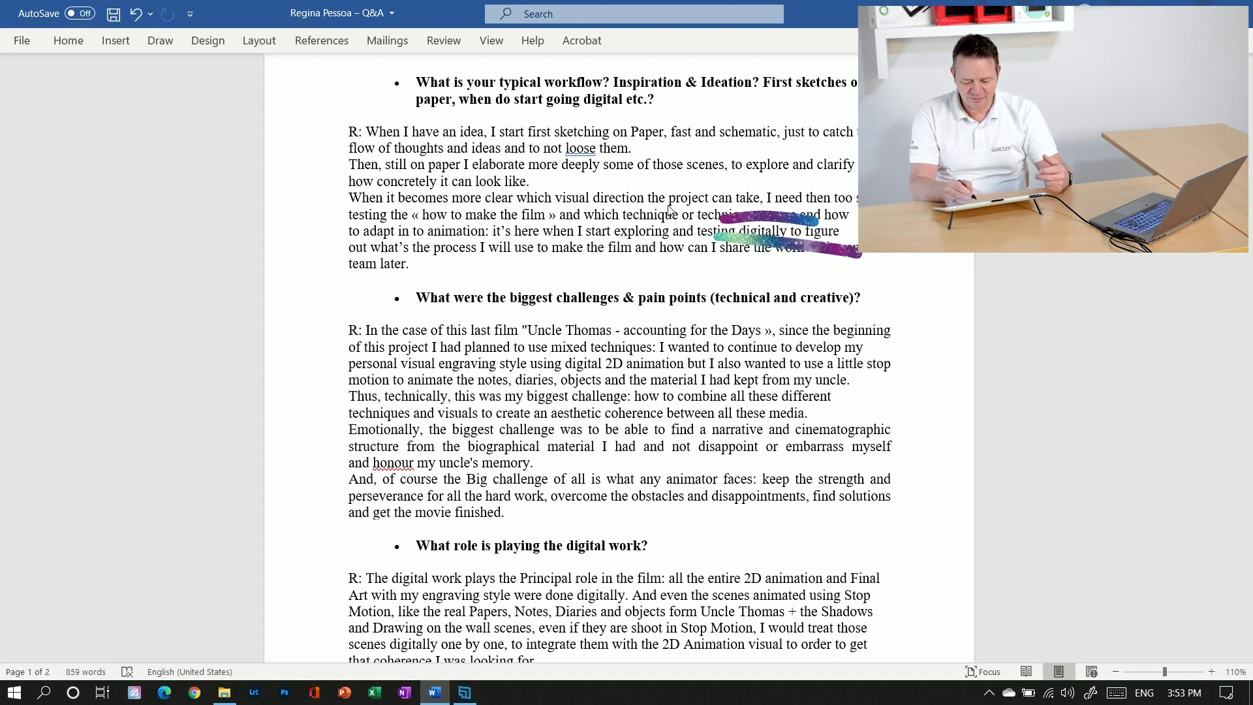
{"action": "left_click", "coordinate": [164, 45]}
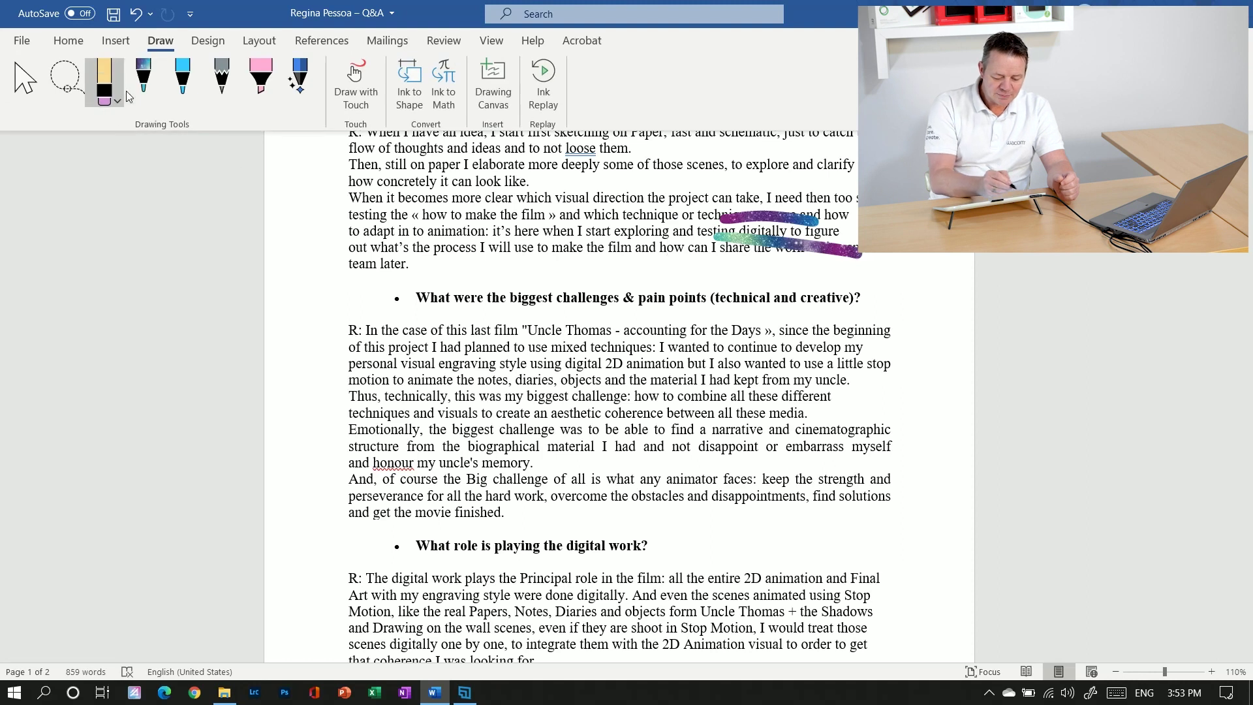
{"action": "left_click", "coordinate": [127, 92]}
{"action": "left_click_drag", "start_coordinate": [776, 220], "coordinate": [735, 253]}
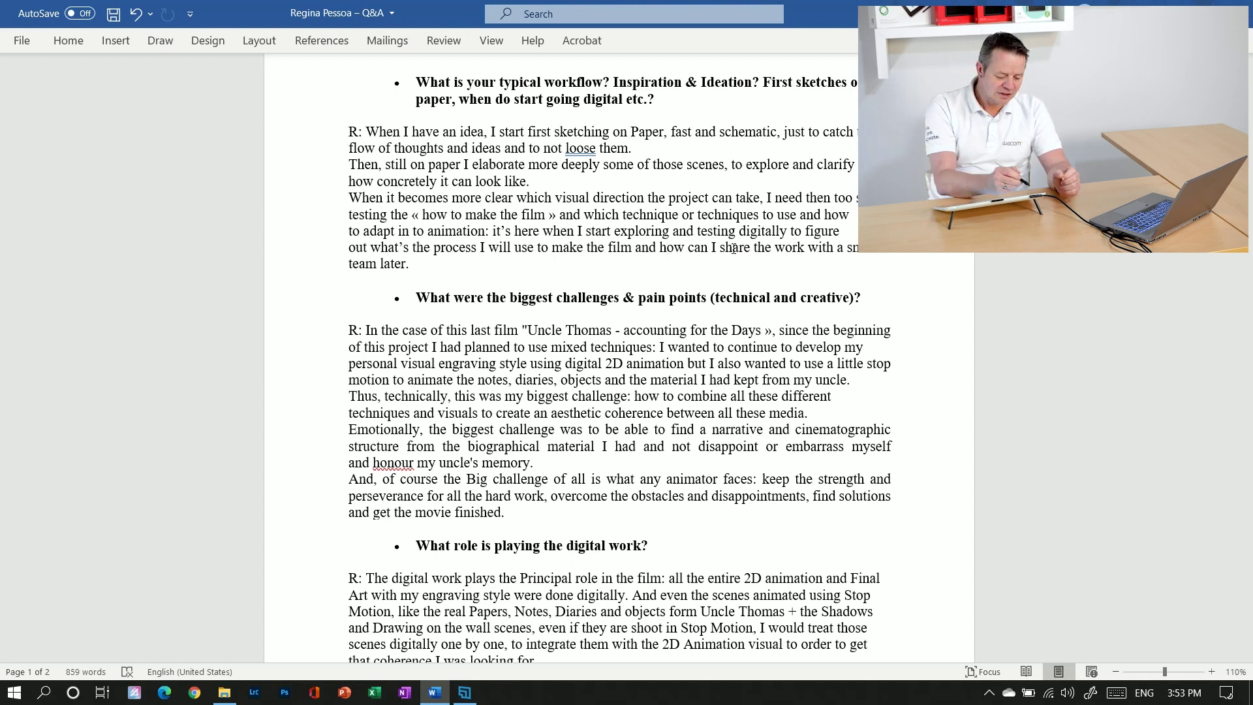
- Turn on 'Use pen to select and interact with content by default' in Word Options Advanced settings
{"action": "left_click", "coordinate": [30, 43]}
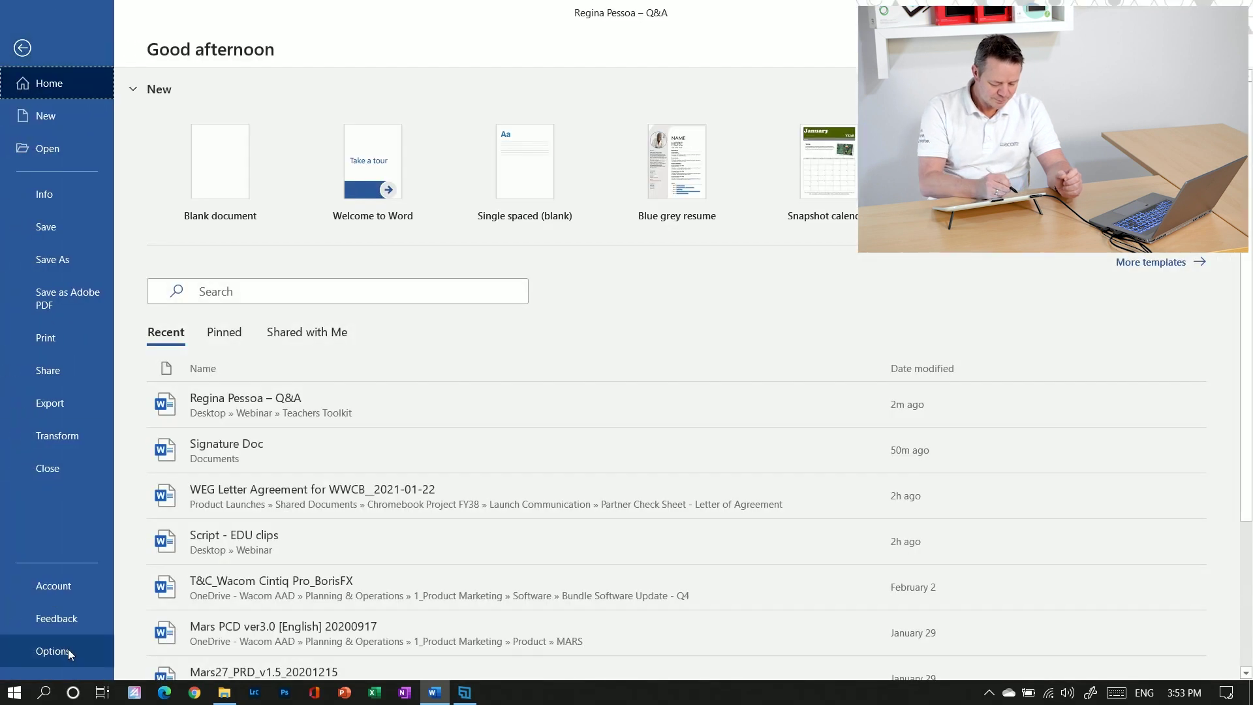
{"action": "left_click", "coordinate": [68, 650]}
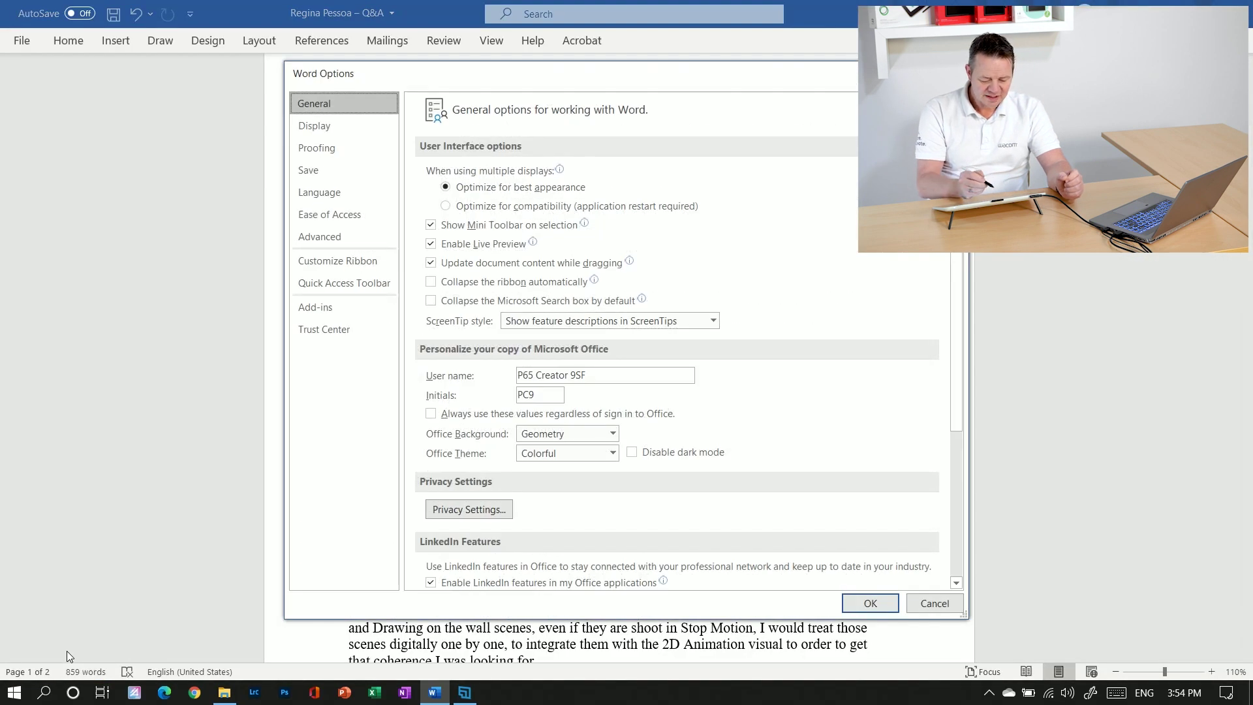
{"action": "left_click_drag", "start_coordinate": [536, 74], "coordinate": [532, 75]}
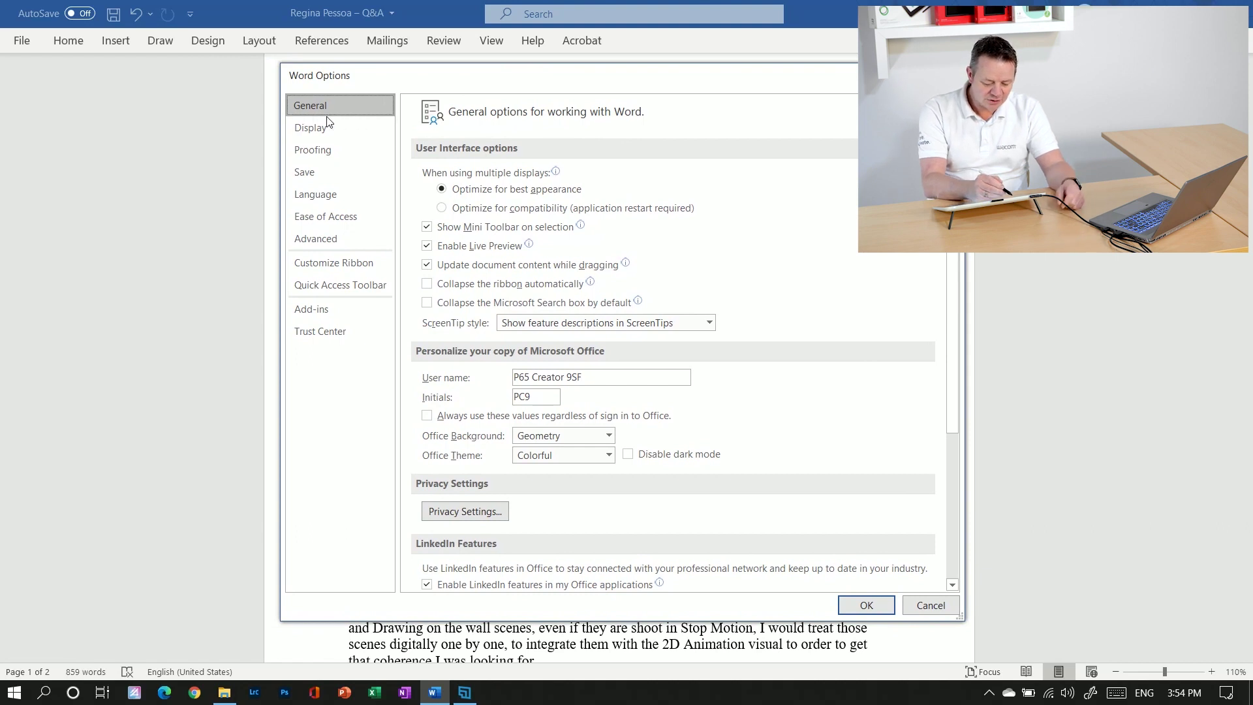
{"action": "left_click", "coordinate": [329, 239]}
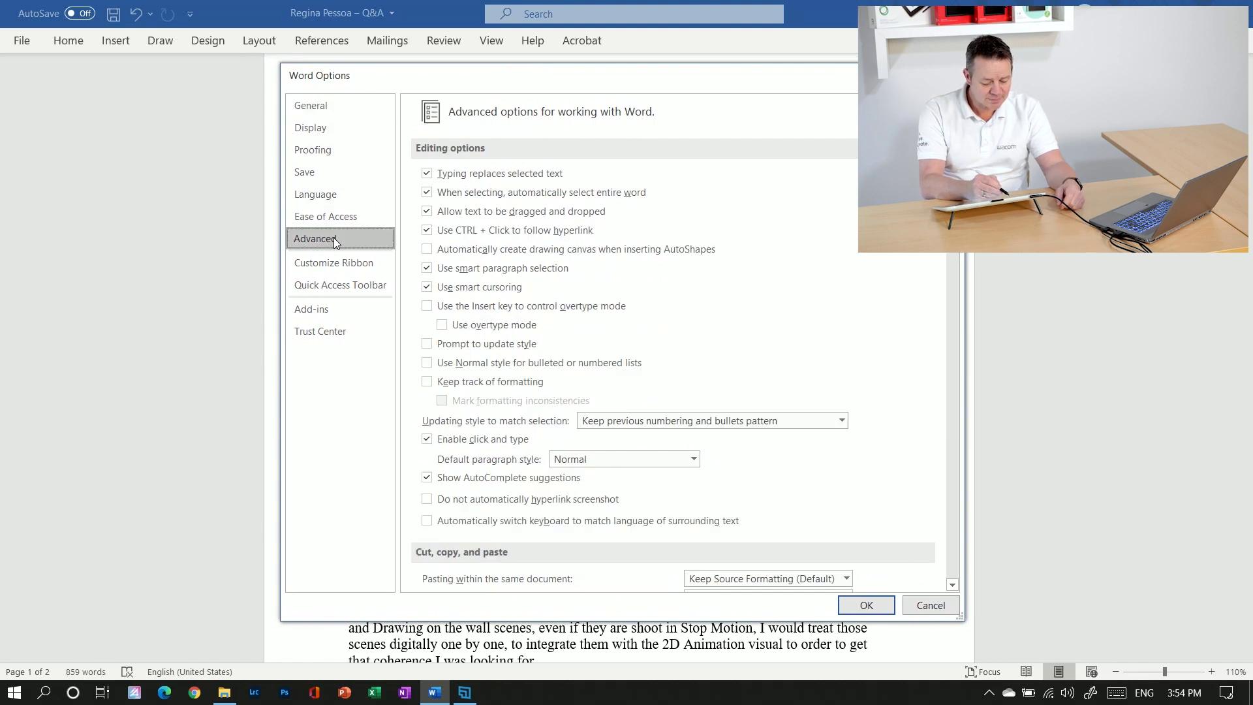
{"action": "left_click_drag", "start_coordinate": [949, 236], "coordinate": [948, 257]}
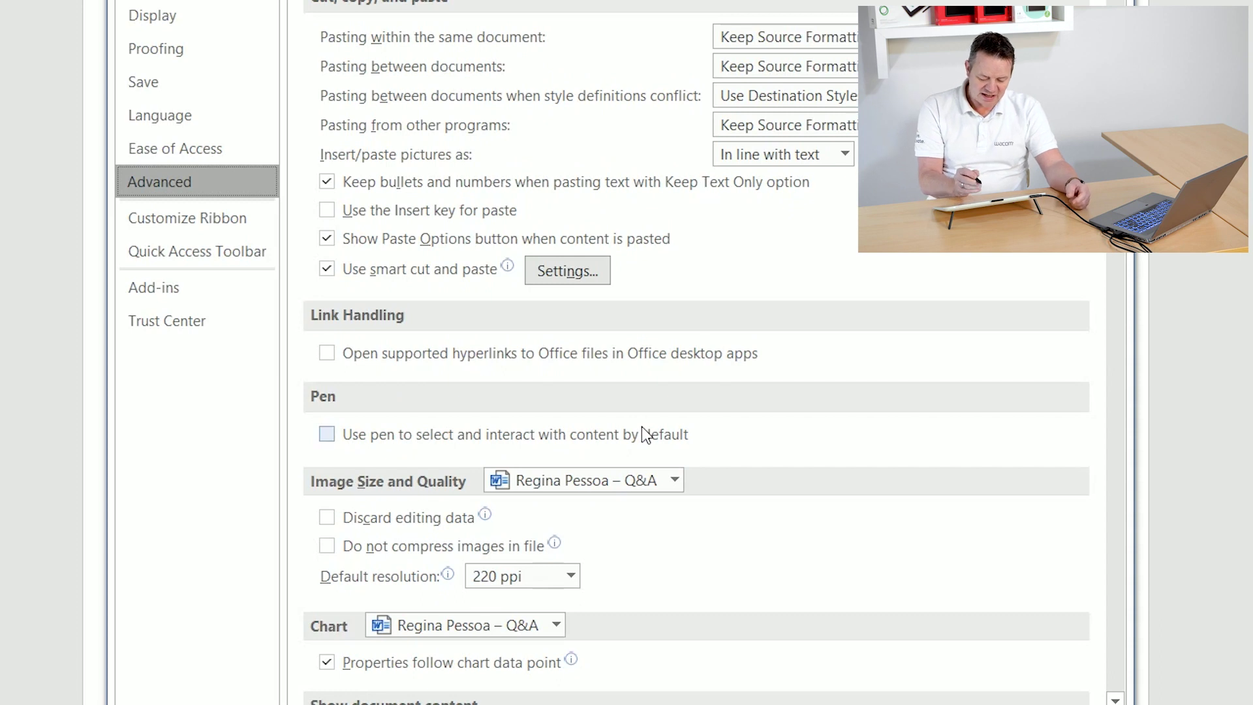
{"action": "left_click", "coordinate": [326, 435]}
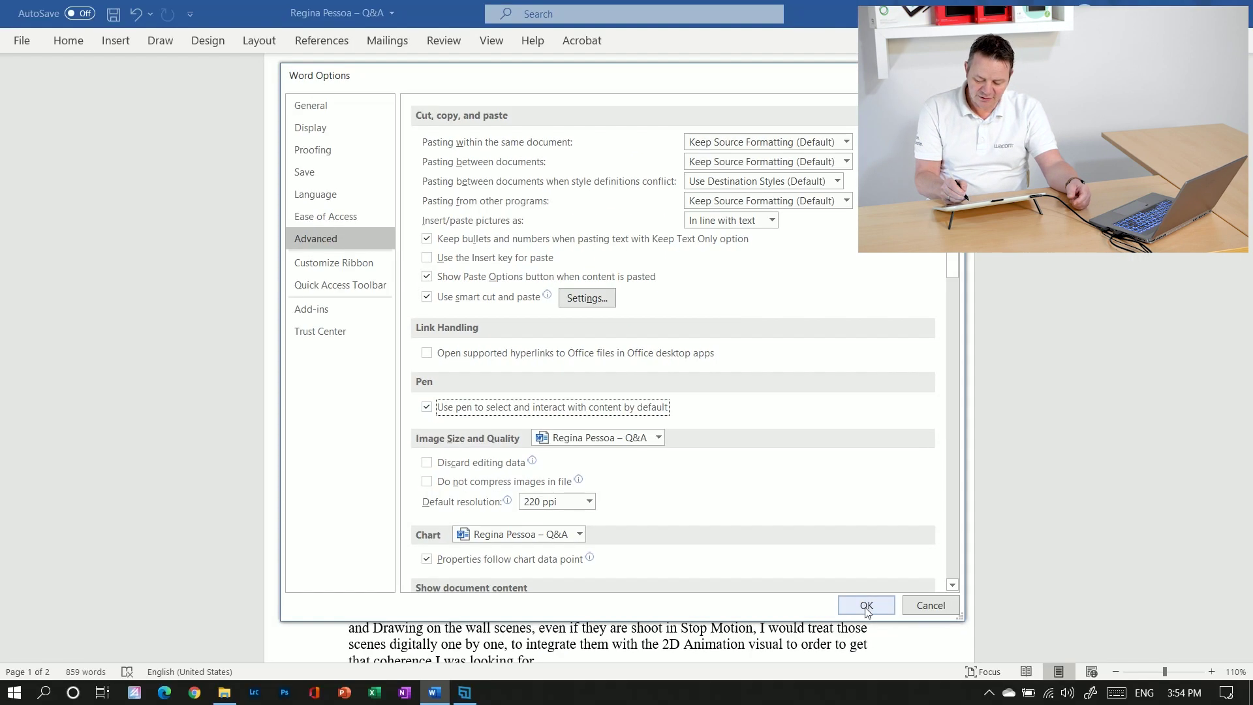
{"action": "left_click", "coordinate": [870, 672]}
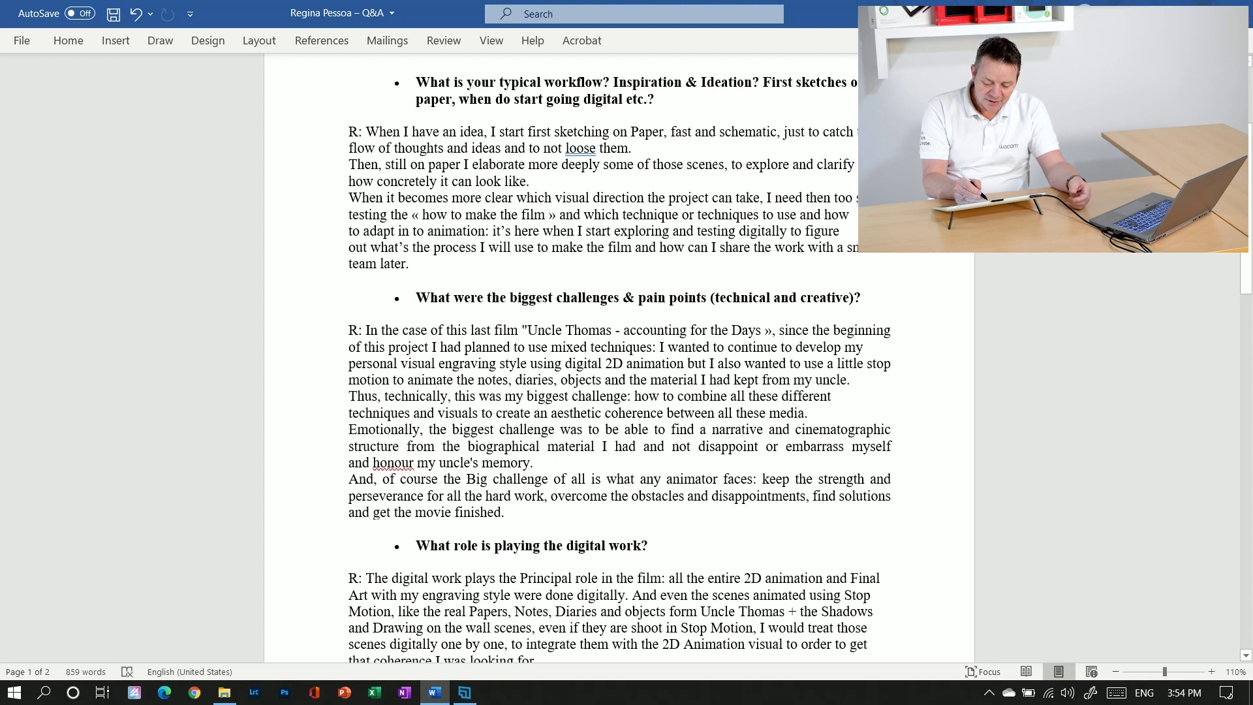
- With the pen, select 'scenes,' and then 'or techniques' in the first answer, then show the Draw tools
{"action": "double_click", "coordinate": [706, 165]}
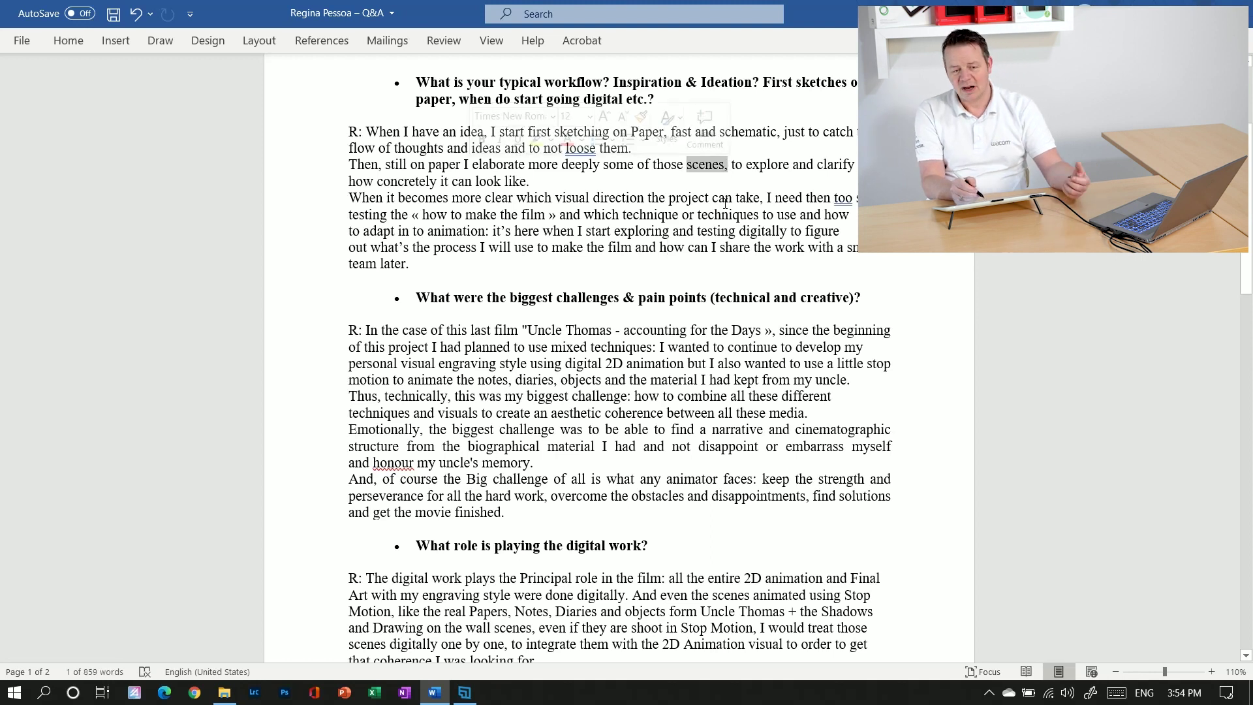
{"action": "left_click", "coordinate": [696, 214]}
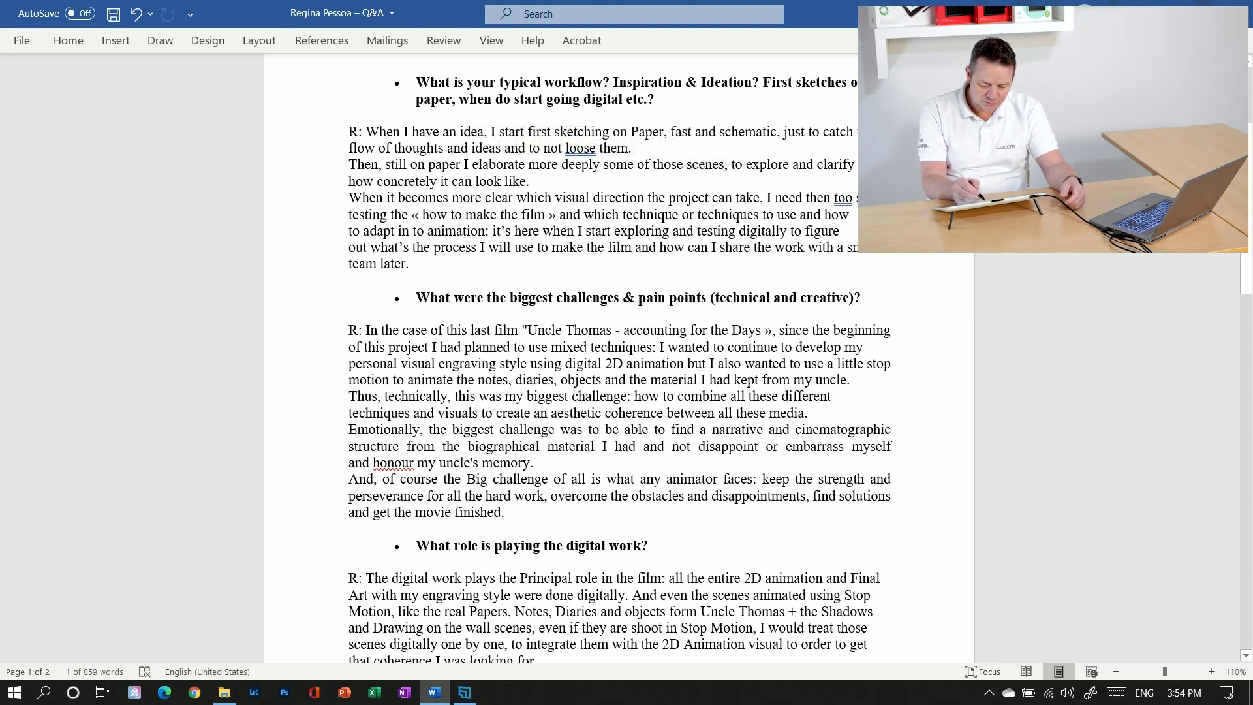
{"action": "left_click_drag", "start_coordinate": [683, 215], "coordinate": [758, 217]}
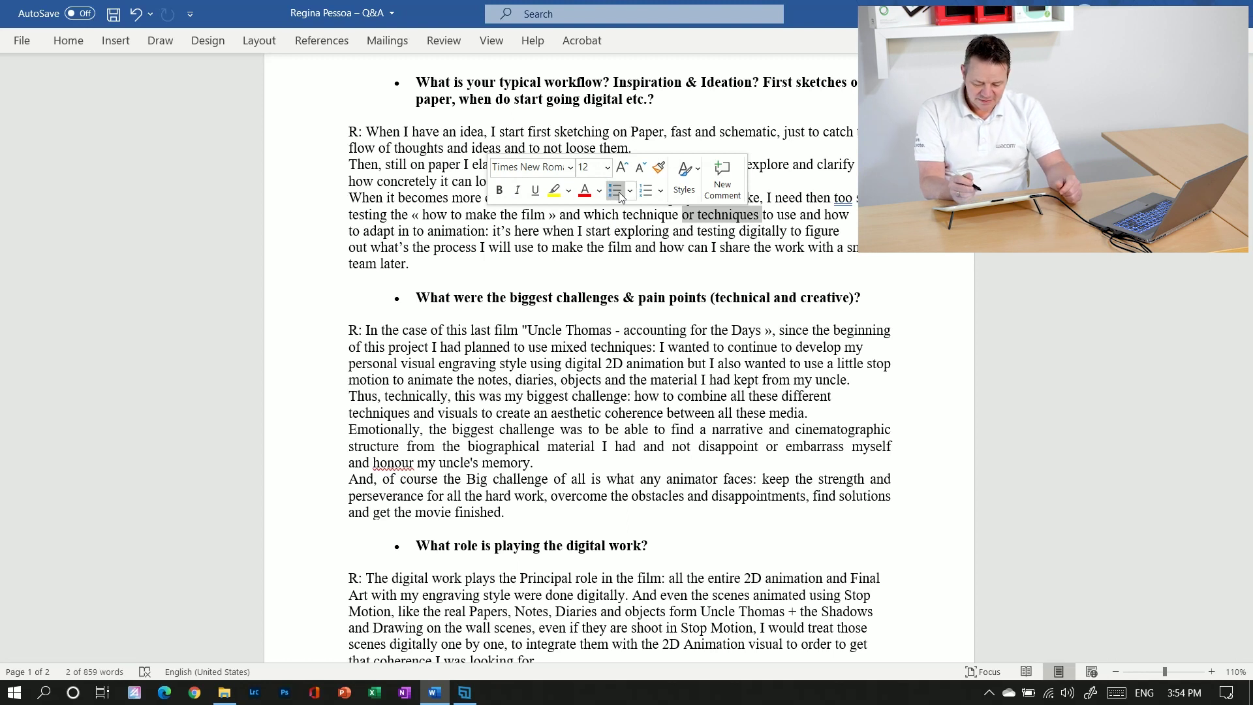
{"action": "left_click", "coordinate": [163, 43]}
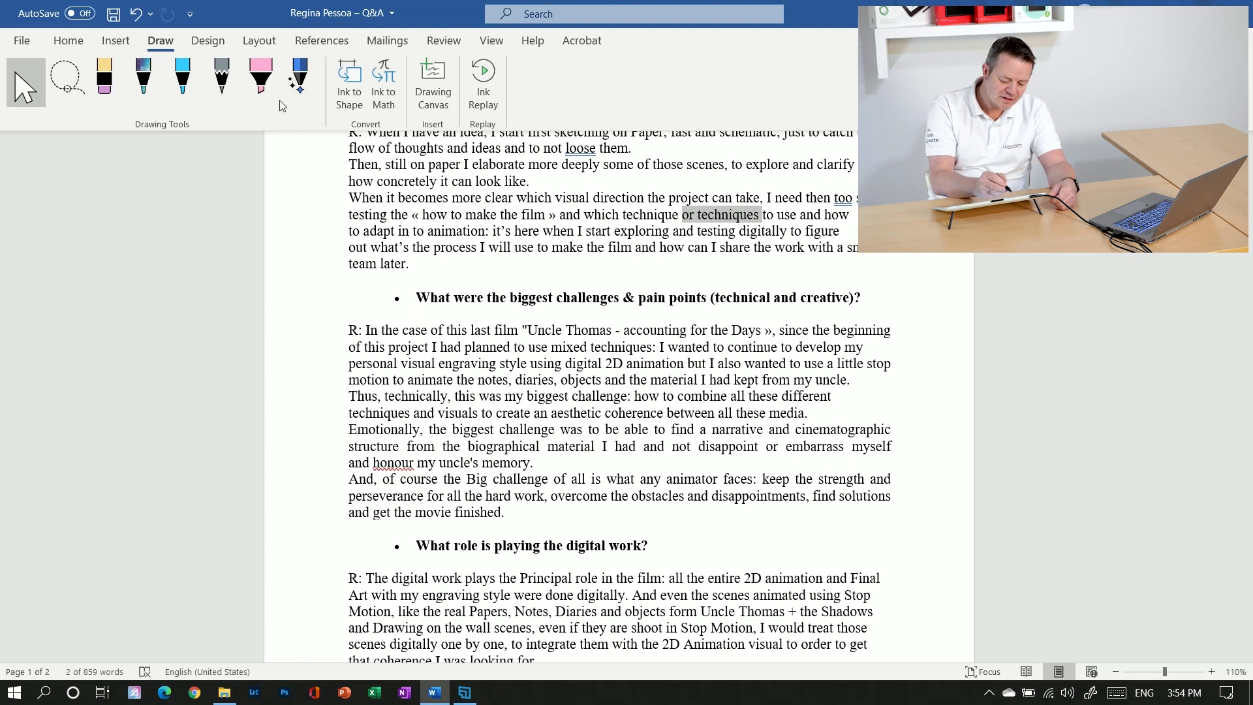
- Highlight the challenges heading with the pink highlighter
{"action": "left_click", "coordinate": [263, 89]}
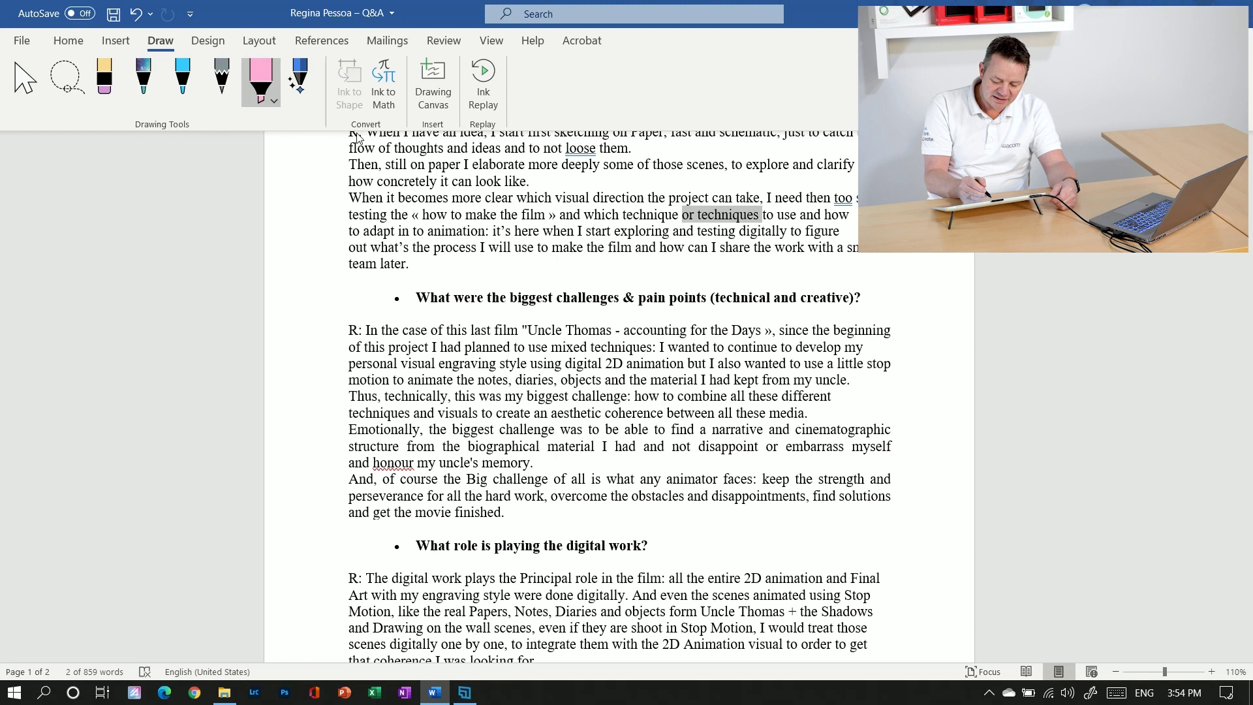
{"action": "left_click_drag", "start_coordinate": [413, 298], "coordinate": [862, 297]}
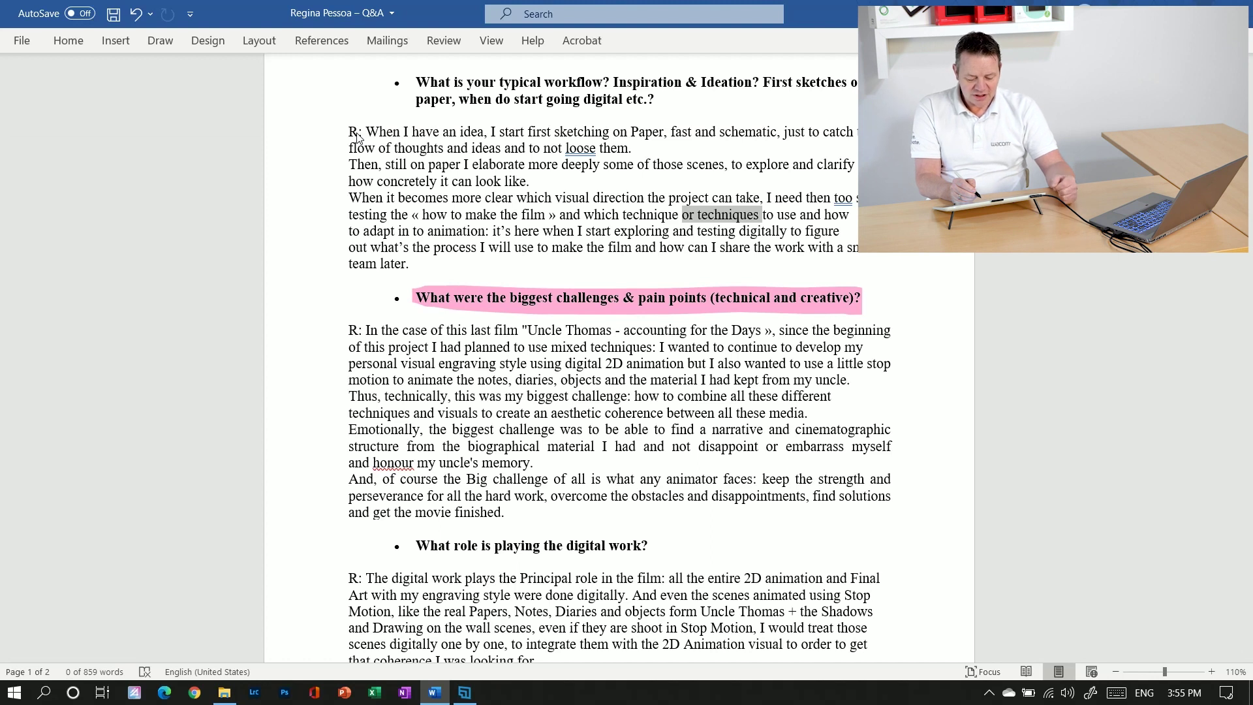
{"action": "left_click", "coordinate": [160, 40]}
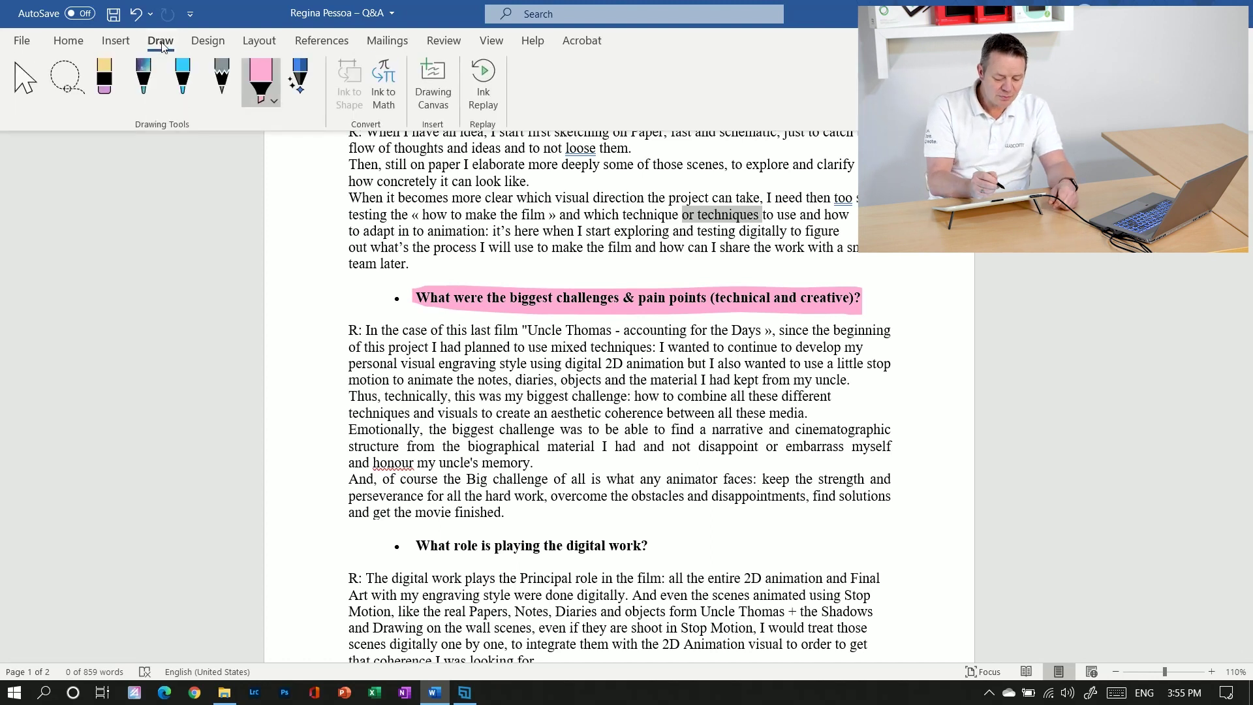
- Switch to the pen and make it a thinner stroke in red
{"action": "left_click", "coordinate": [184, 90]}
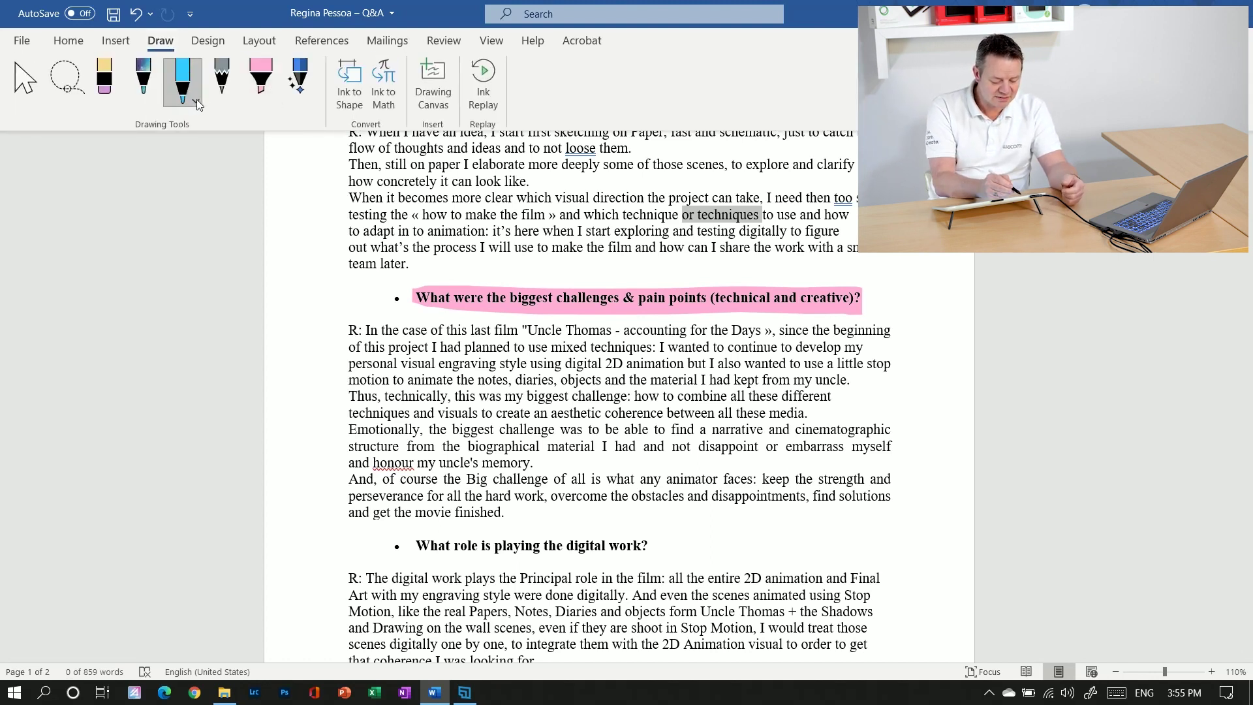
{"action": "left_click", "coordinate": [194, 100]}
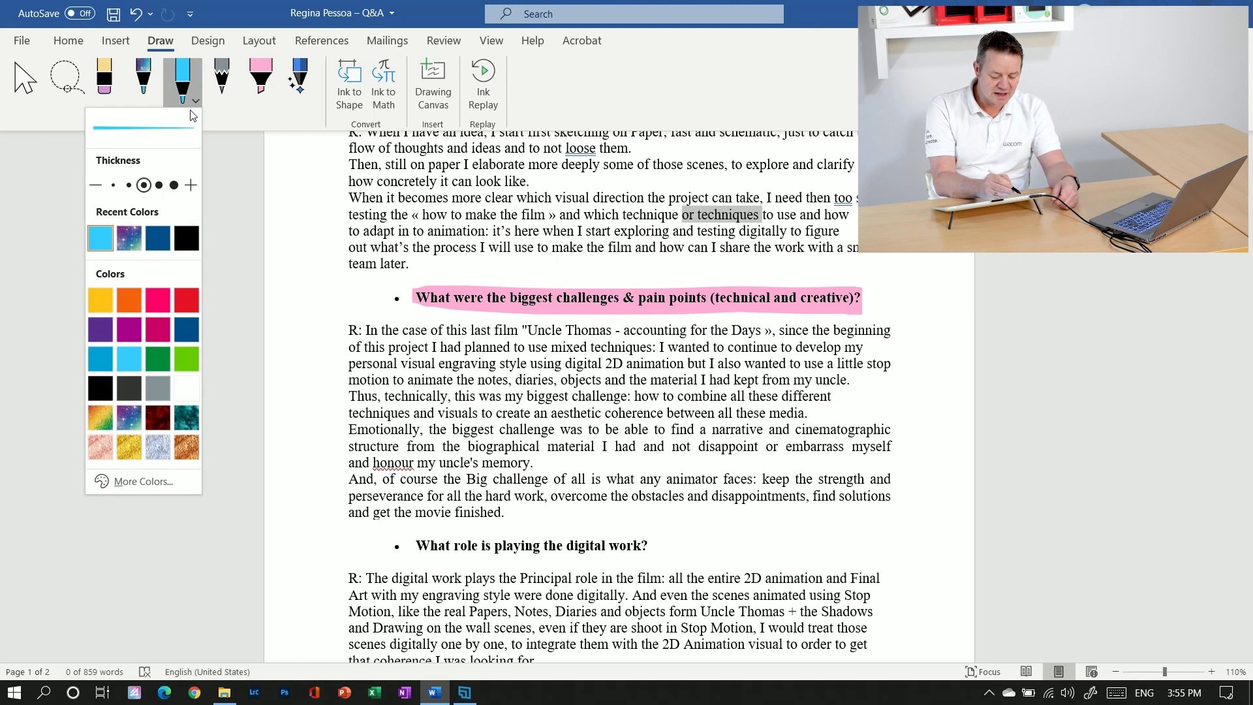
{"action": "left_click", "coordinate": [129, 186]}
{"action": "left_click", "coordinate": [185, 299]}
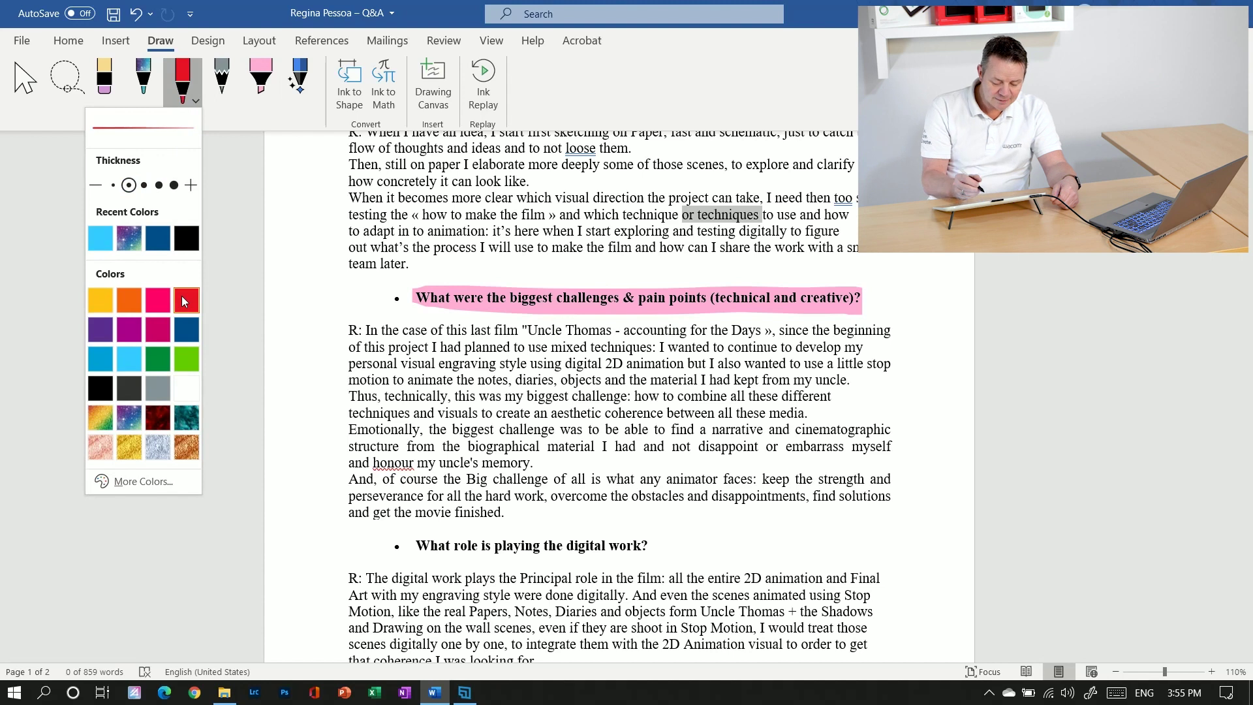
{"action": "left_click", "coordinate": [621, 515]}
- In red ink, circle the digital-work heading, underline 'myself' and mark the first answer's margin
{"action": "mouse_move", "coordinate": [620, 513]}
{"action": "left_mouse_down"}
{"action": "mouse_move", "coordinate": [505, 513]}
{"action": "mouse_move", "coordinate": [476, 563]}
{"action": "mouse_move", "coordinate": [659, 515]}
{"action": "mouse_move", "coordinate": [630, 525]}
{"action": "left_mouse_up"}
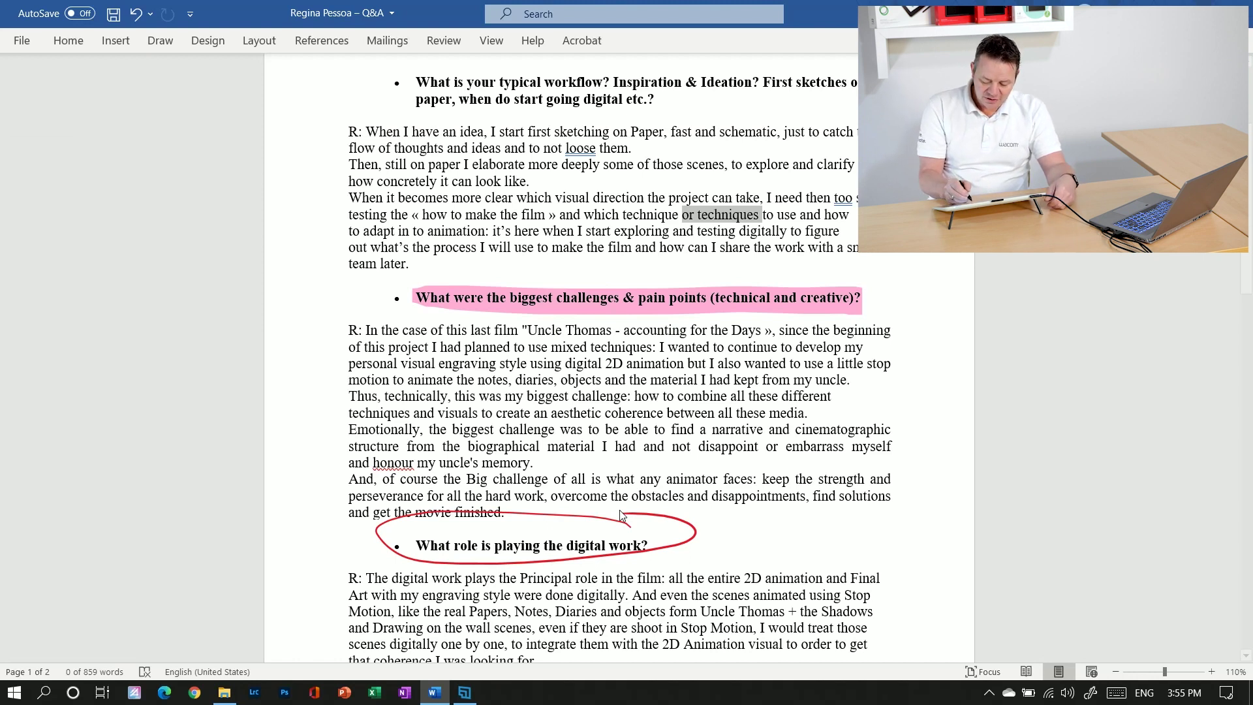
{"action": "left_click_drag", "start_coordinate": [842, 454], "coordinate": [901, 458]}
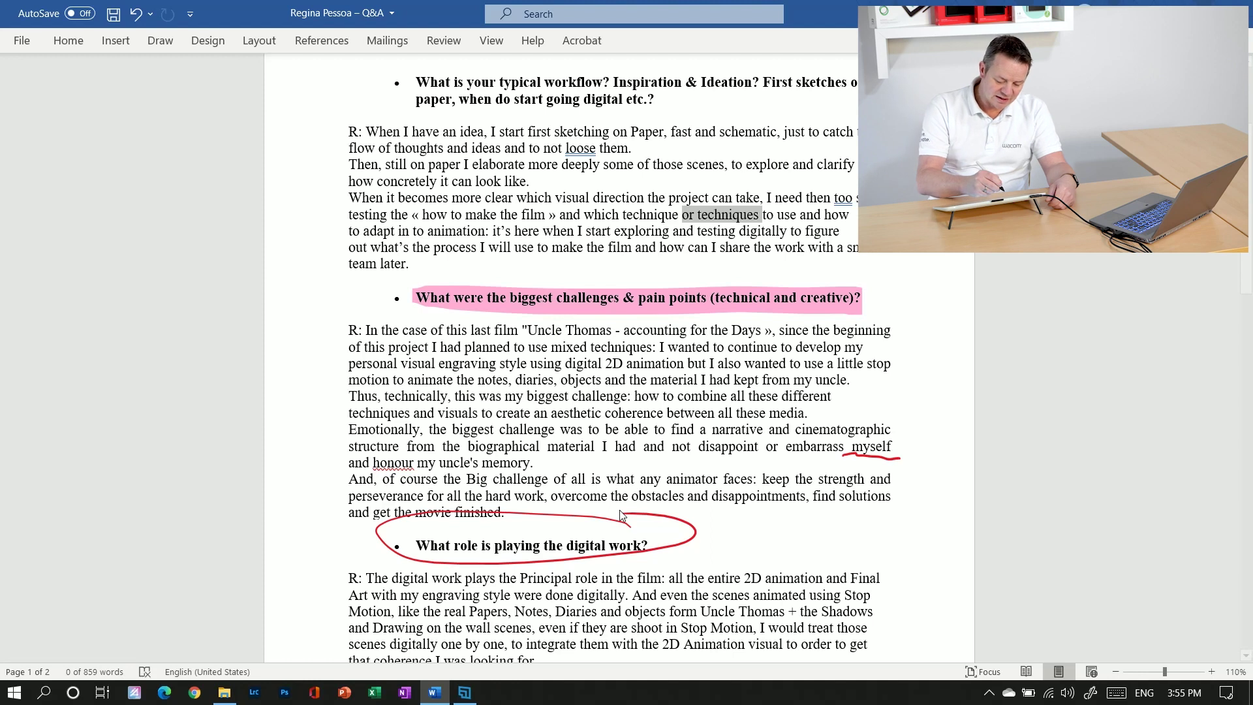
{"action": "left_click_drag", "start_coordinate": [324, 127], "coordinate": [329, 173]}
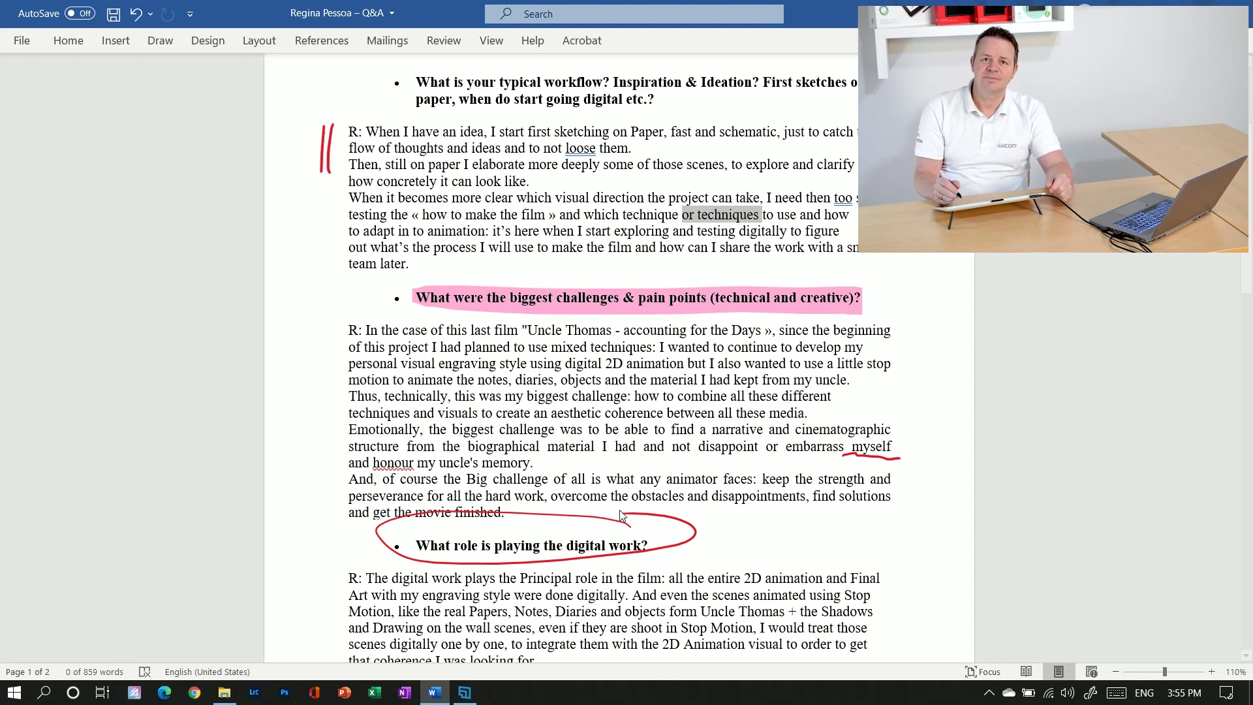
- Switch the pen to the Select tool and select 'material I had kept from' in the Uncle Thomas answer
{"action": "left_click", "coordinate": [161, 41]}
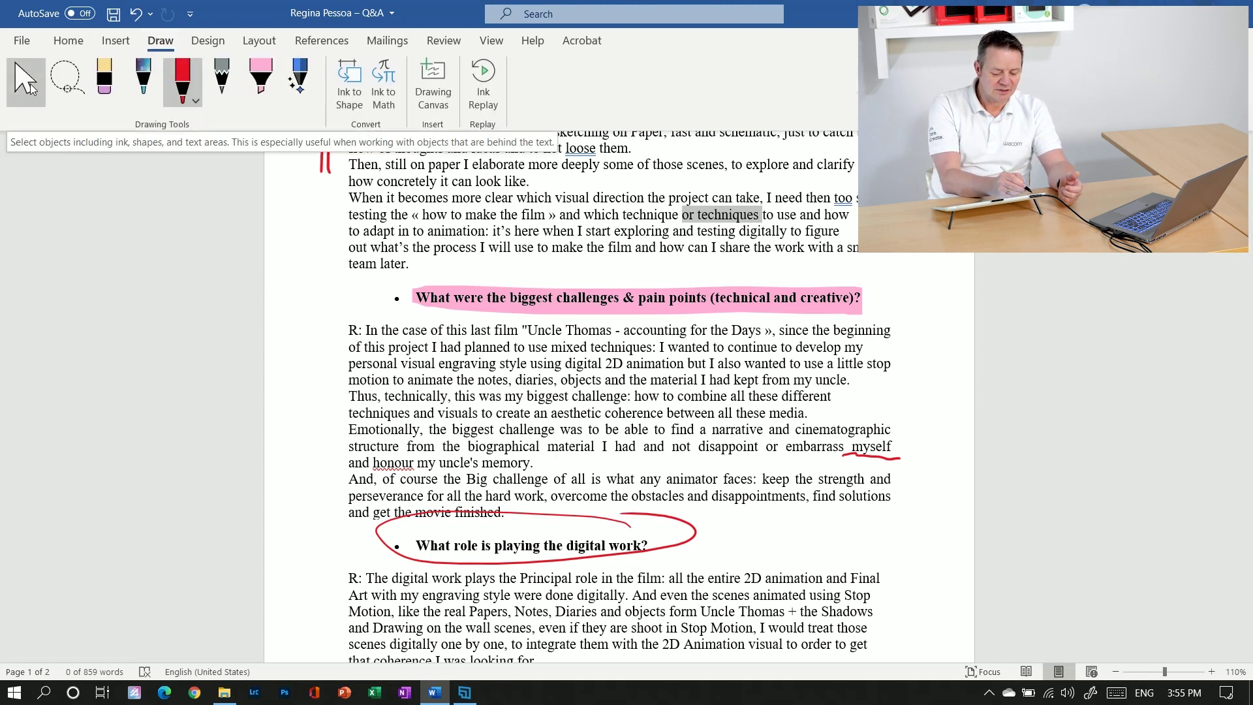
{"action": "left_click", "coordinate": [28, 85]}
{"action": "left_click_drag", "start_coordinate": [776, 379], "coordinate": [679, 379]}
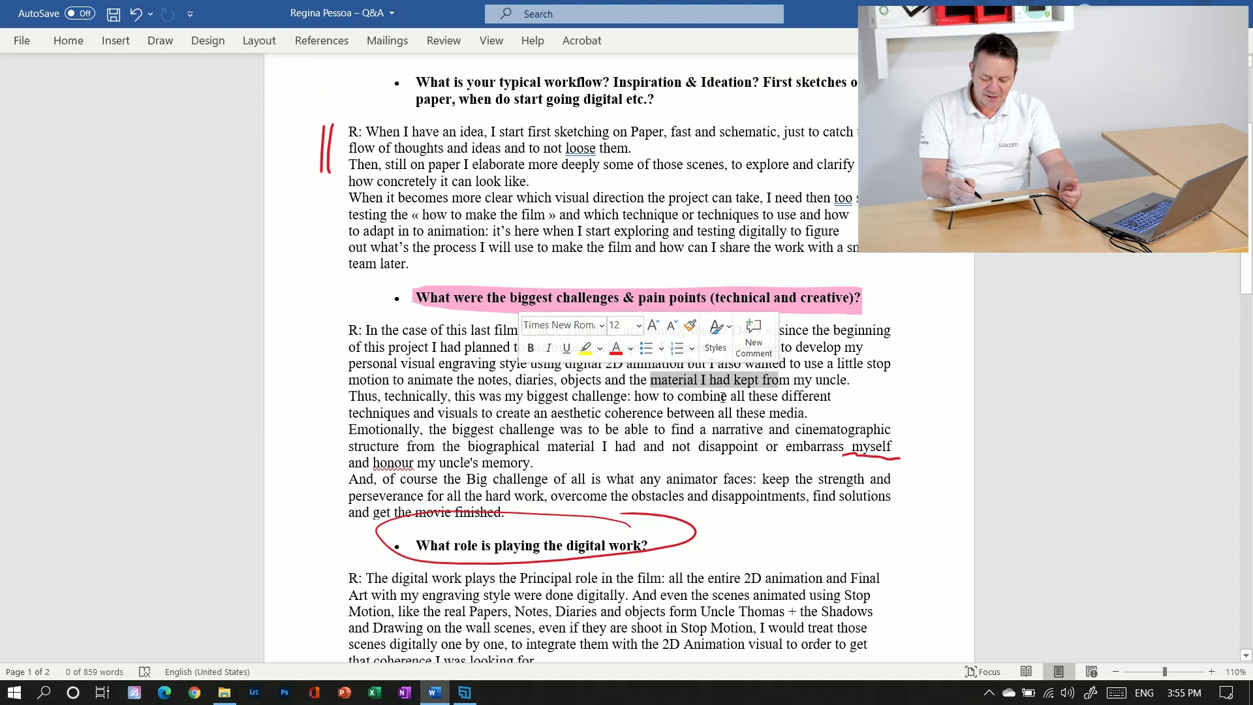